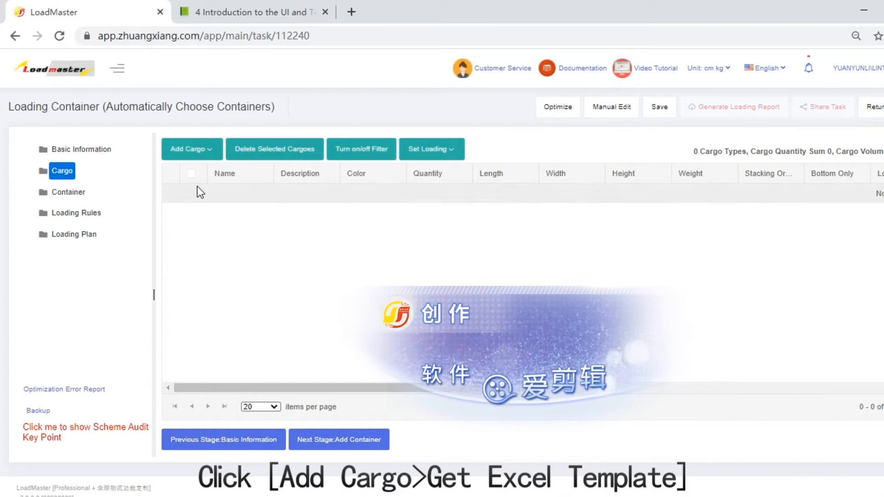
# - Download the Excel cargo template, open the downloaded workbook in Excel and enable editing
pyautogui.click(206, 150)
pyautogui.click(194, 261)
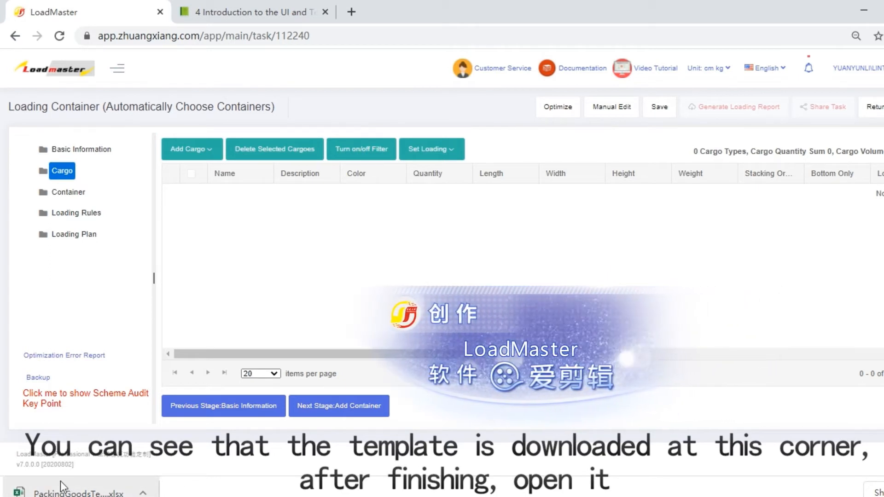
pyautogui.click(123, 494)
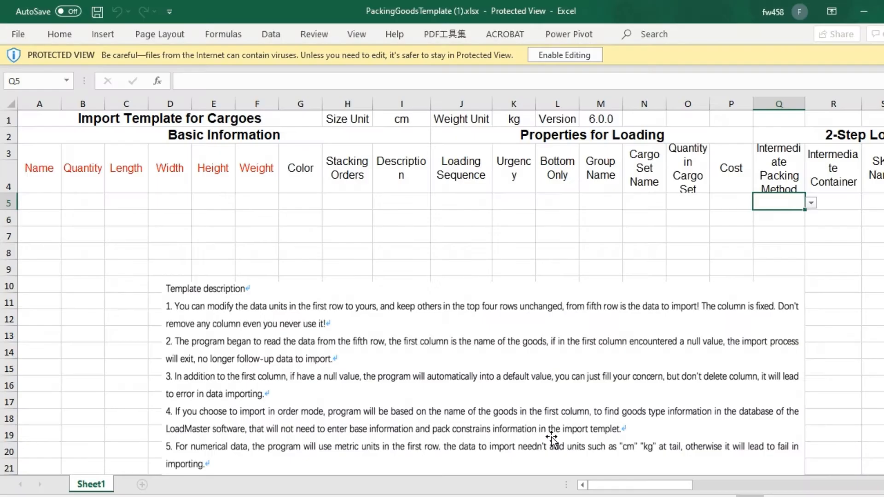
pyautogui.click(583, 59)
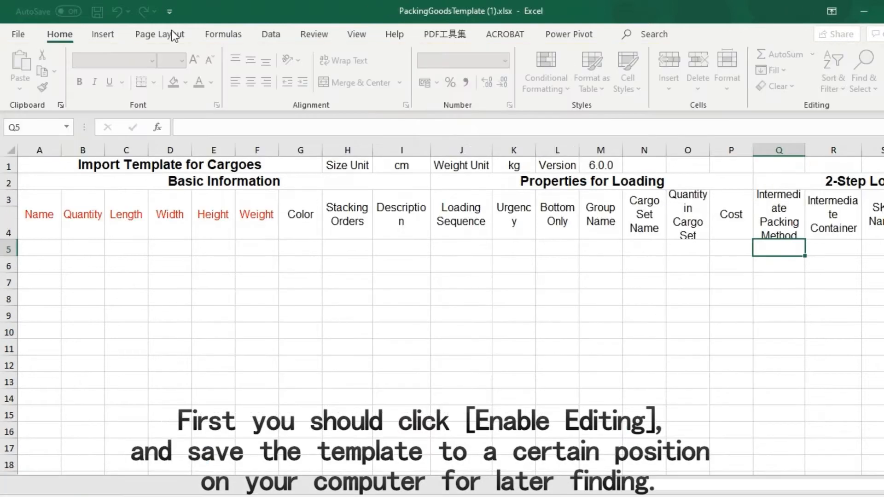
# - Save the template as PackingGoodsTemplate (1) in Excel Workbook format to the 桌面 (Desktop) folder
pyautogui.click(16, 37)
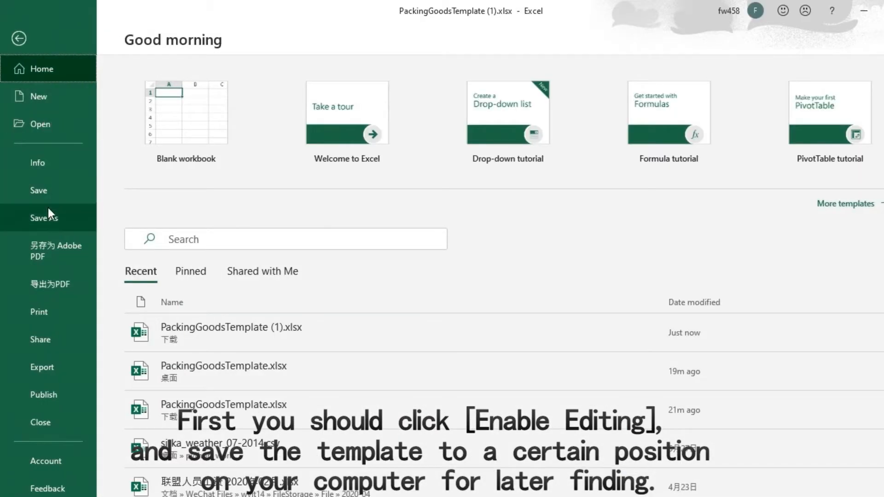
pyautogui.click(46, 215)
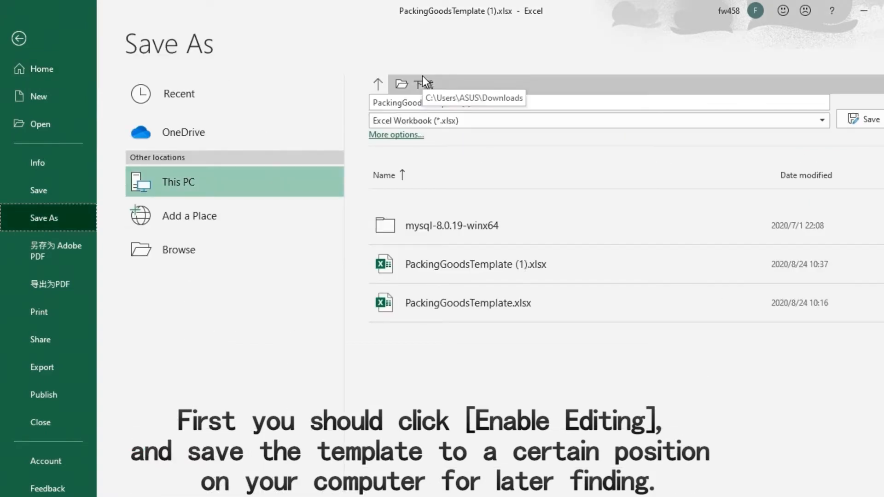
pyautogui.click(378, 83)
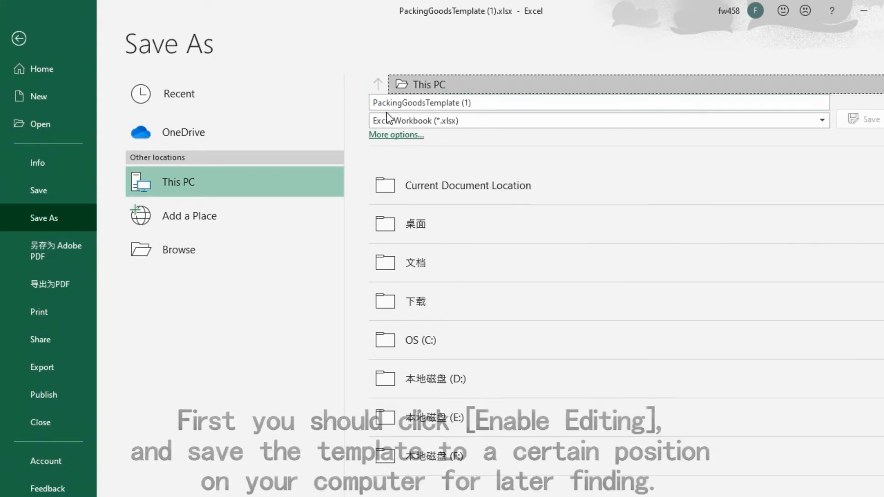
pyautogui.click(396, 228)
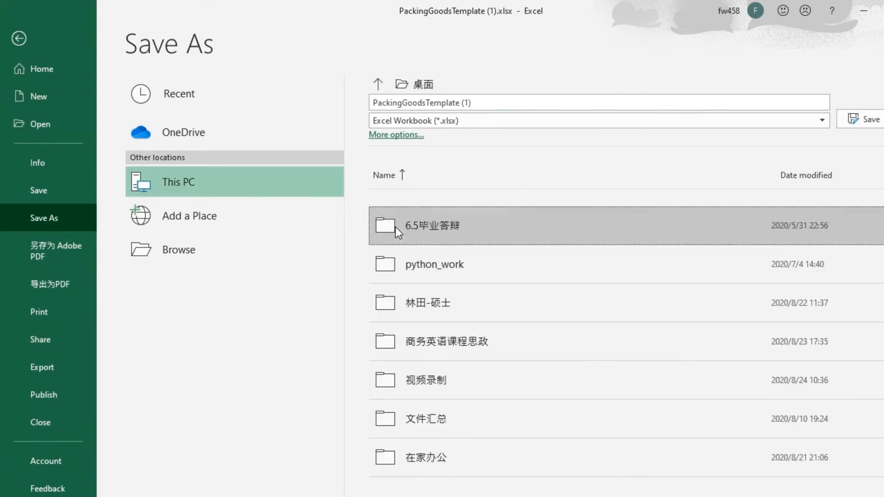
pyautogui.click(861, 119)
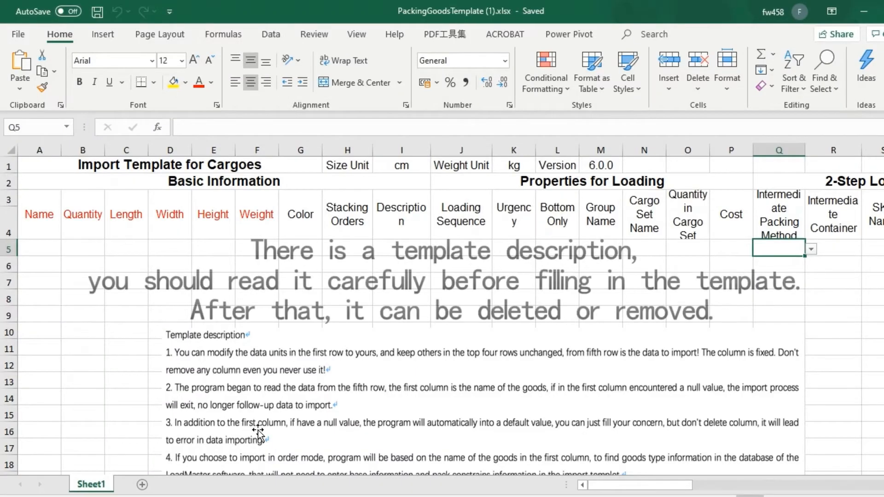
# - Delete the template description picture from the sheet
pyautogui.click(261, 408)
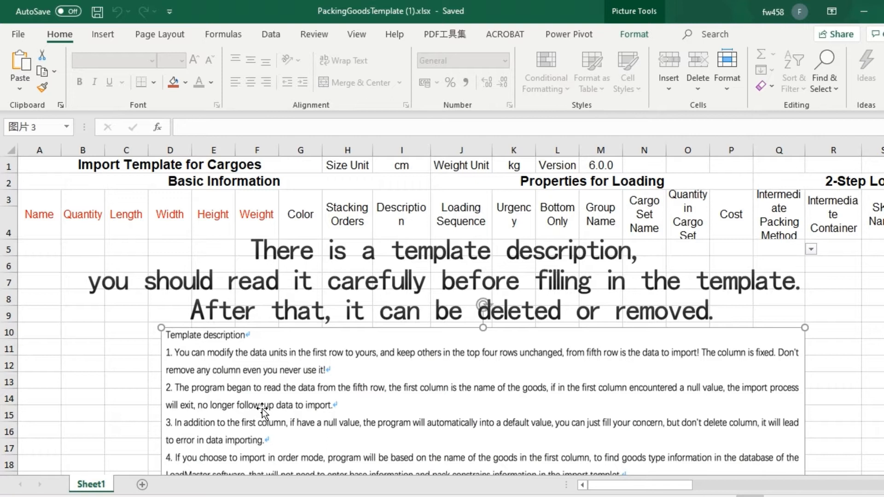
pyautogui.press('Delete')
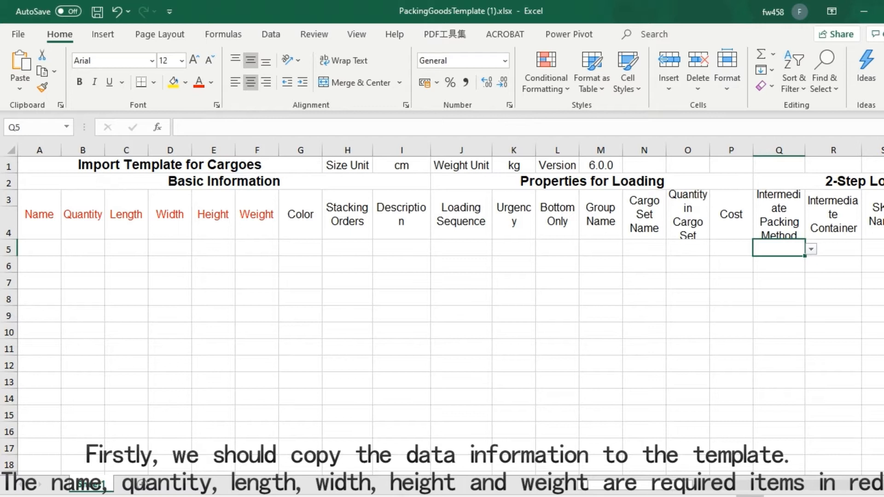
# - Paste the copied data for cargoes A to D into the Name to Weight columns, cells A5:F8
pyautogui.moveTo(40, 217); pyautogui.dragTo(253, 229)
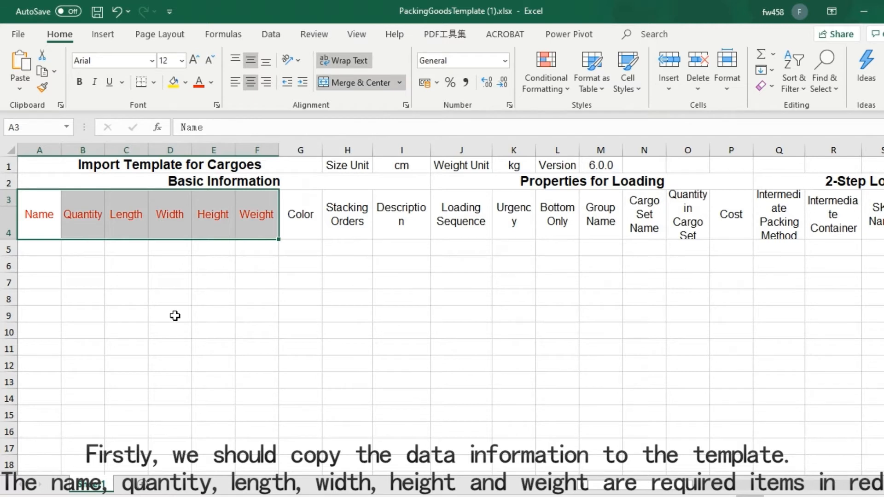
pyautogui.click(168, 496)
pyautogui.moveTo(40, 250); pyautogui.dragTo(250, 294)
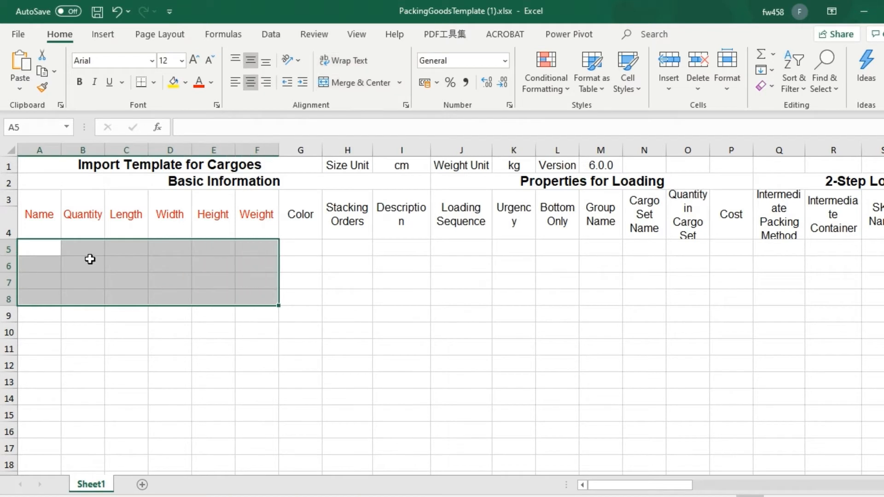
pyautogui.rightClick(50, 248)
pyautogui.click(87, 214)
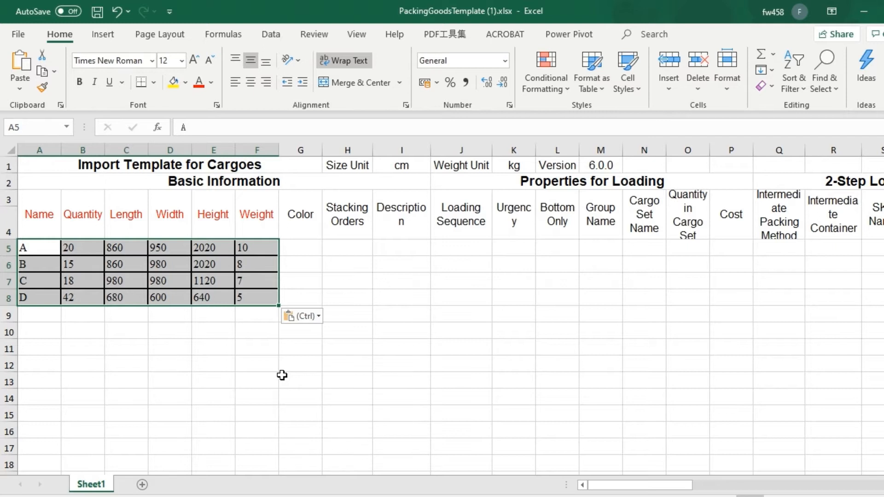
pyautogui.click(282, 376)
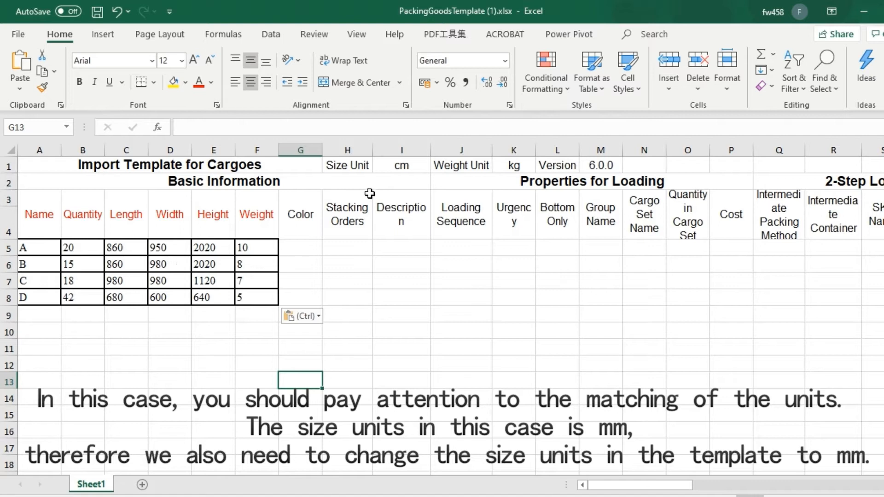
# - Set the template's Size Unit in cell I1 to mm
pyautogui.click(399, 165)
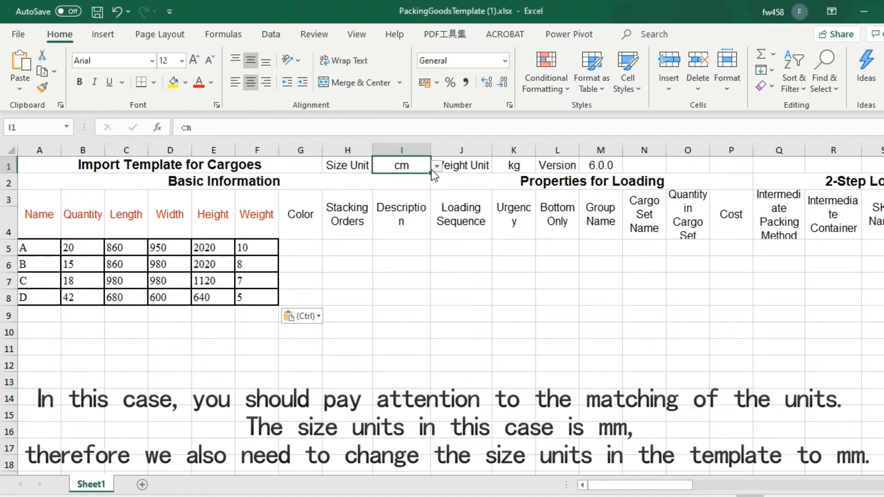
pyautogui.click(436, 167)
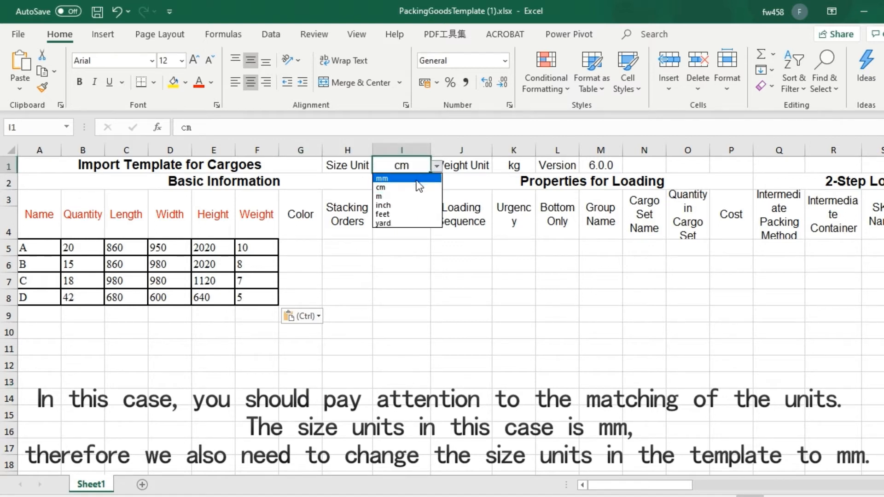
pyautogui.click(382, 179)
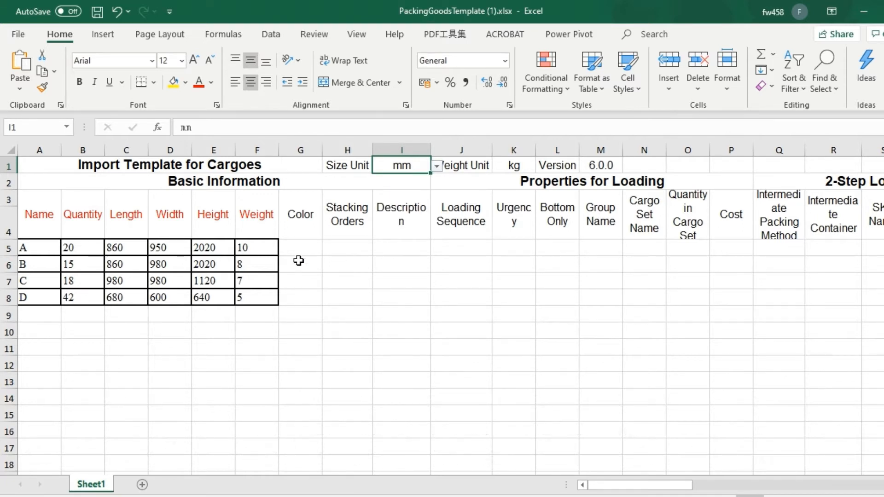
# - Fill rows 5 to 7, the rows of cargoes A, B and C, with yellow
pyautogui.click(266, 206)
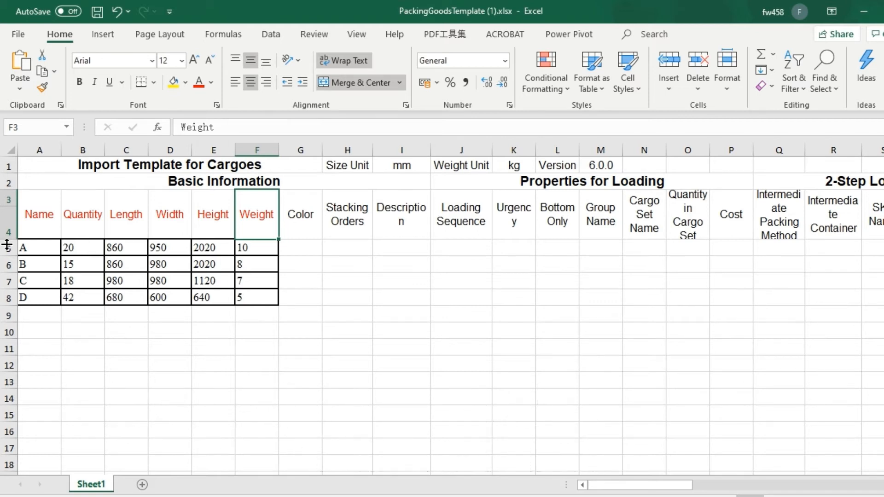
pyautogui.moveTo(4, 247); pyautogui.dragTo(1, 282)
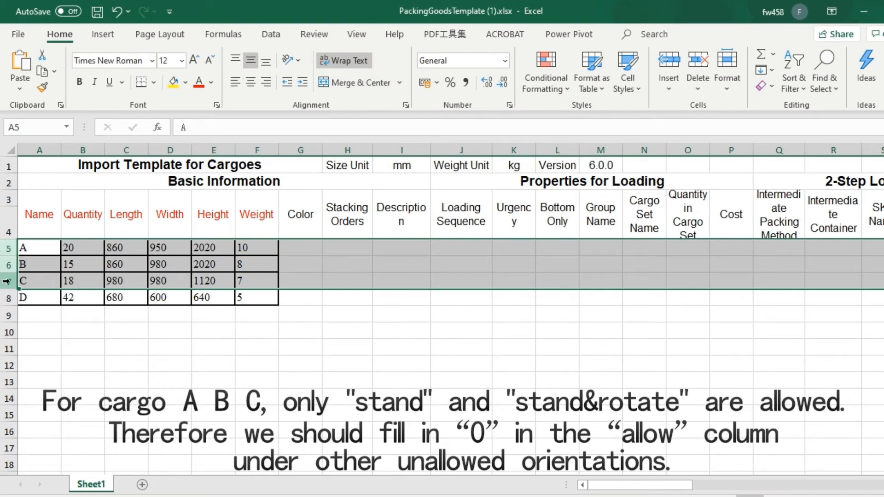
pyautogui.click(173, 83)
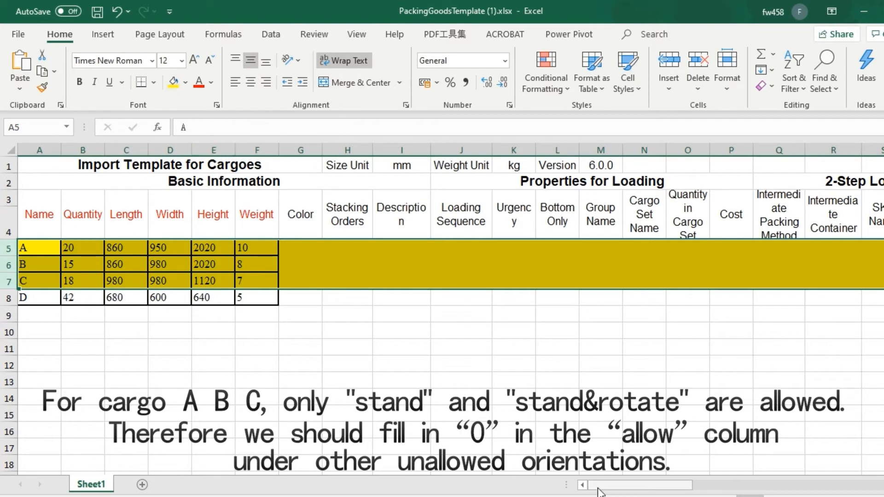
# - Enter 0 in the Allow columns AC, AG, AK and AO for cargoes A, B and C to disallow those orientations
pyautogui.moveTo(610, 487); pyautogui.dragTo(779, 484)
pyautogui.click(182, 248)
pyautogui.click(208, 249)
pyautogui.click(203, 261)
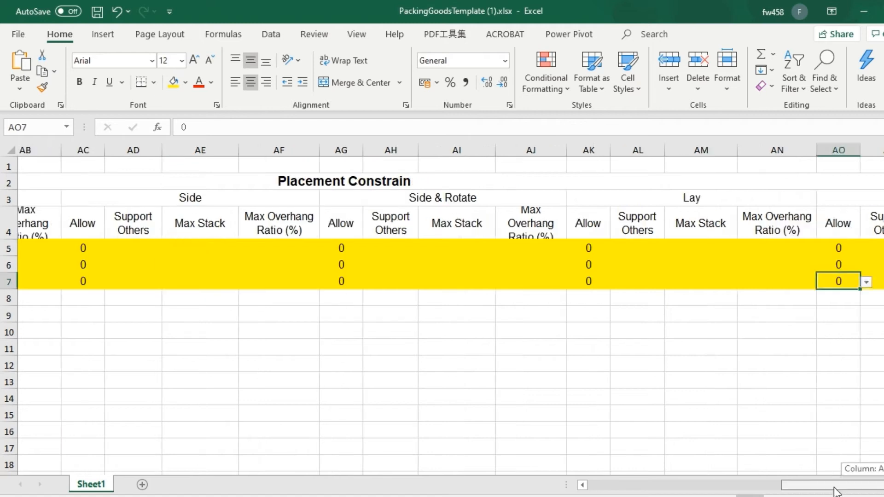
# - Fill row 8, the row of cargo D, with the standard light green color
pyautogui.moveTo(833, 489); pyautogui.dragTo(554, 492)
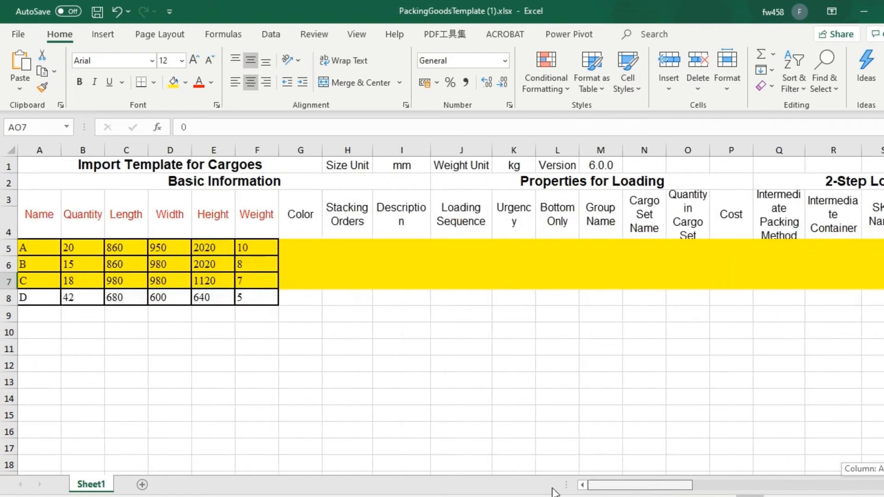
pyautogui.click(8, 298)
pyautogui.click(187, 82)
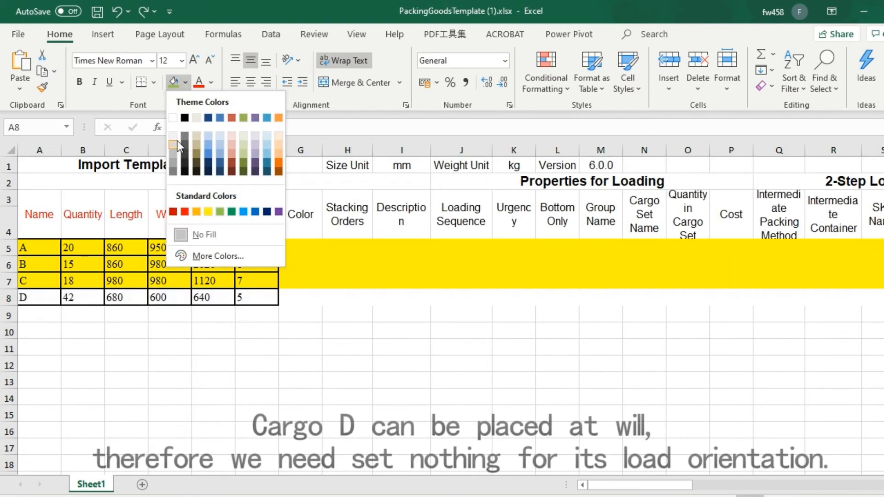
pyautogui.click(220, 213)
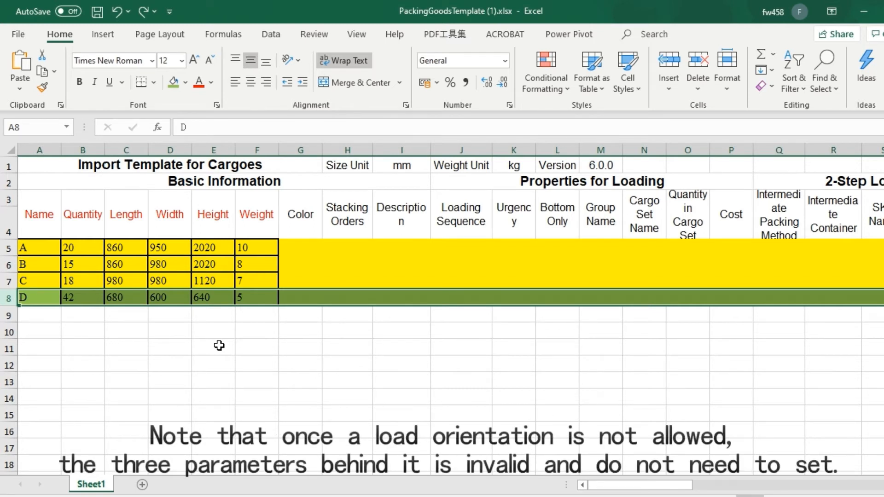
# - Examine the Support Others, Max Stack and Max Overhang Ratio columns for Side and Stand & Rotate under Placement Constrain
pyautogui.hscroll(10, 642, 311)
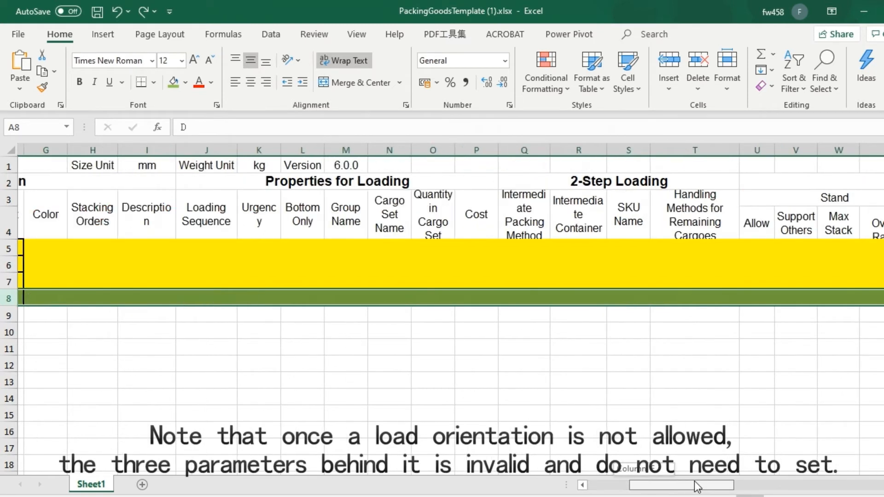
pyautogui.moveTo(229, 224); pyautogui.dragTo(362, 234)
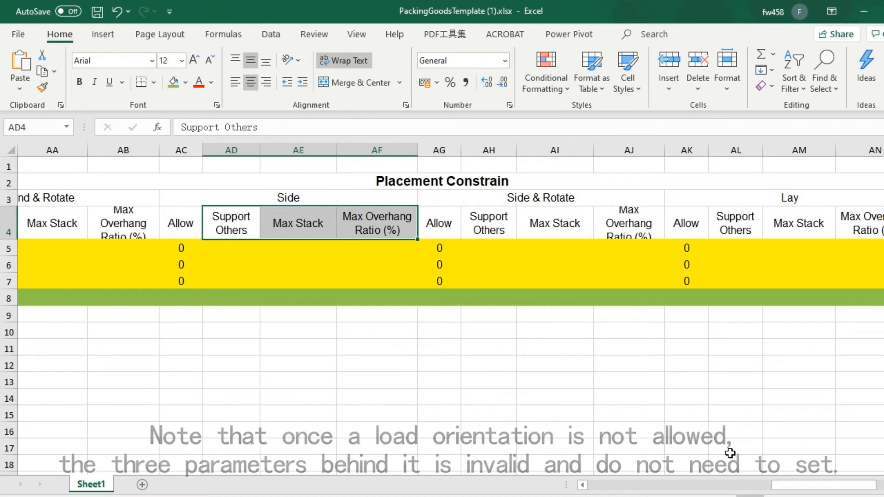
pyautogui.moveTo(806, 485); pyautogui.dragTo(747, 484)
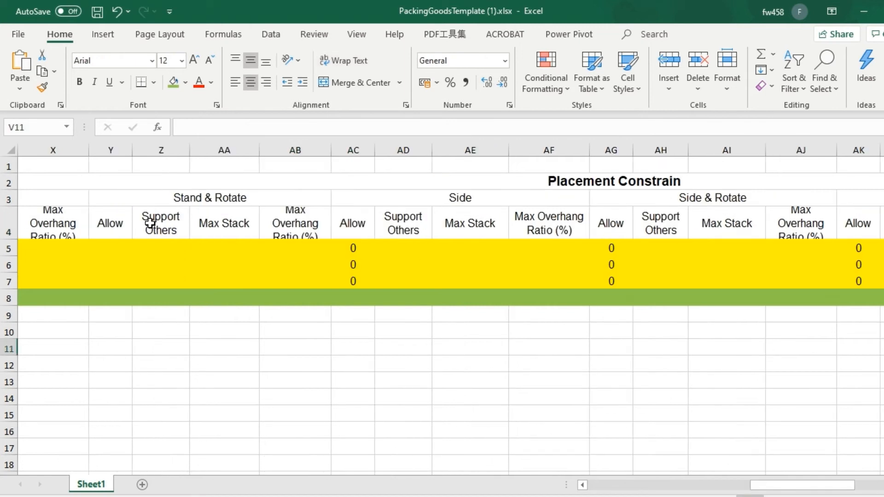
pyautogui.moveTo(150, 224); pyautogui.dragTo(271, 234)
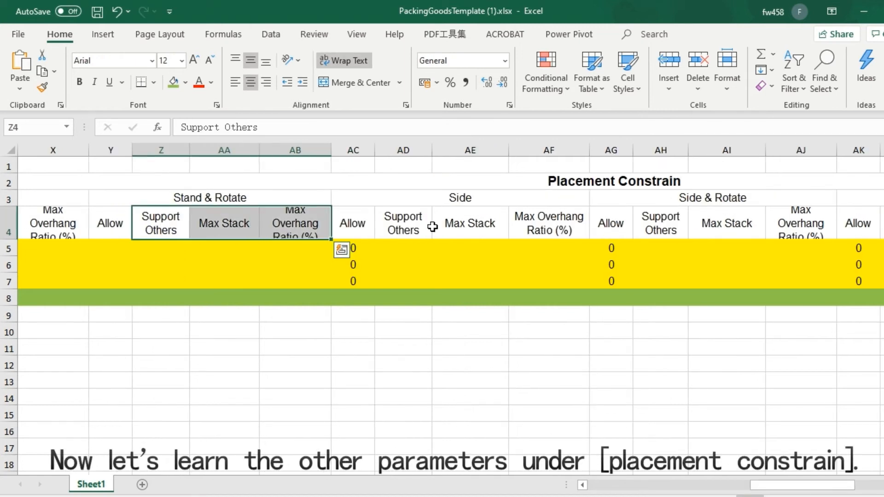
pyautogui.click(616, 184)
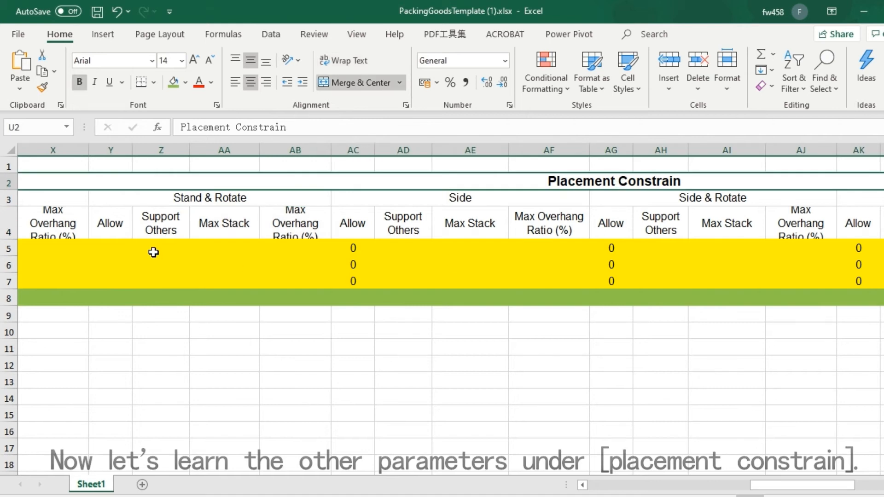
# - Set Support Others under Stand & Rotate to 1 for cargo A
pyautogui.click(155, 224)
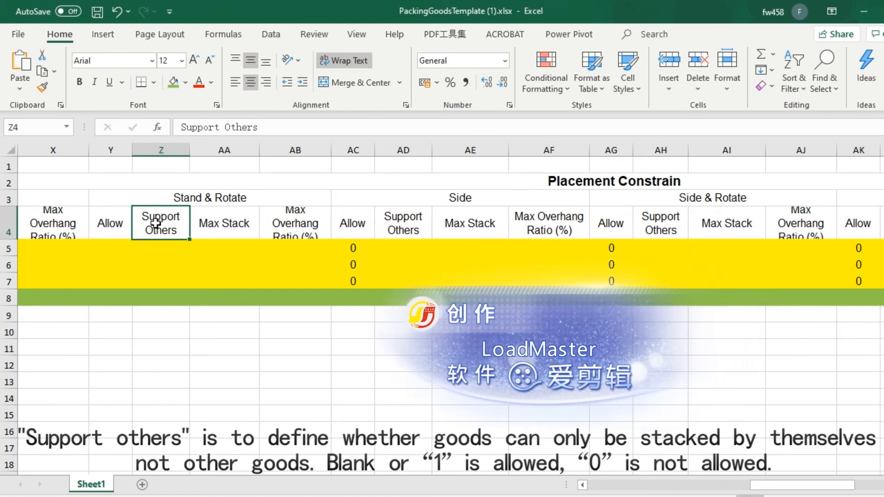
pyautogui.click(187, 248)
pyautogui.click(196, 249)
pyautogui.click(182, 272)
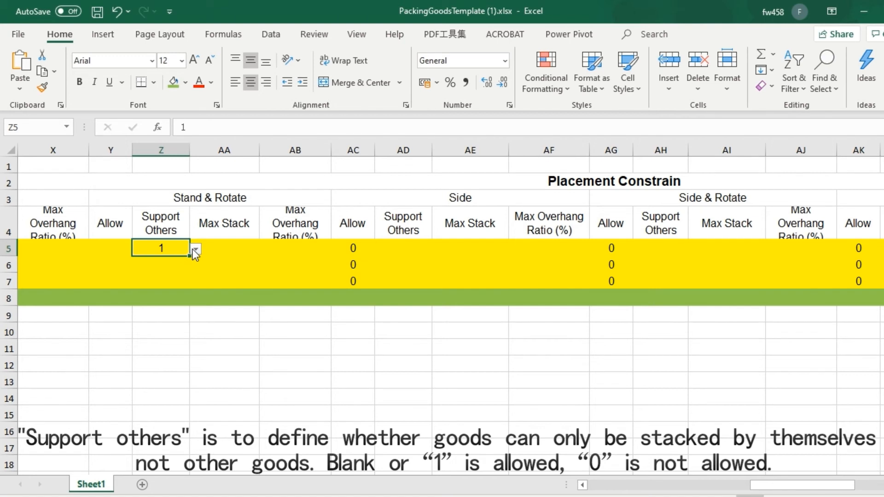
# - Set Support Others to 0 for cargo A under both Stand & Rotate and Stand
pyautogui.click(196, 249)
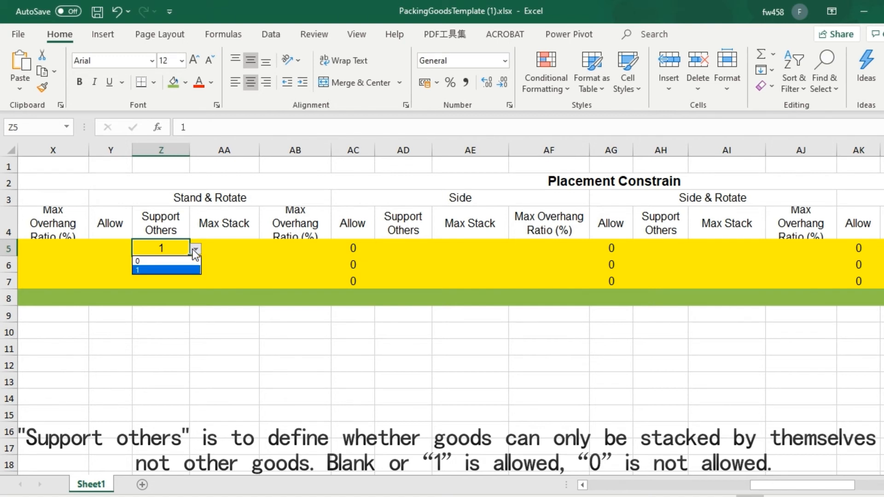
pyautogui.click(183, 261)
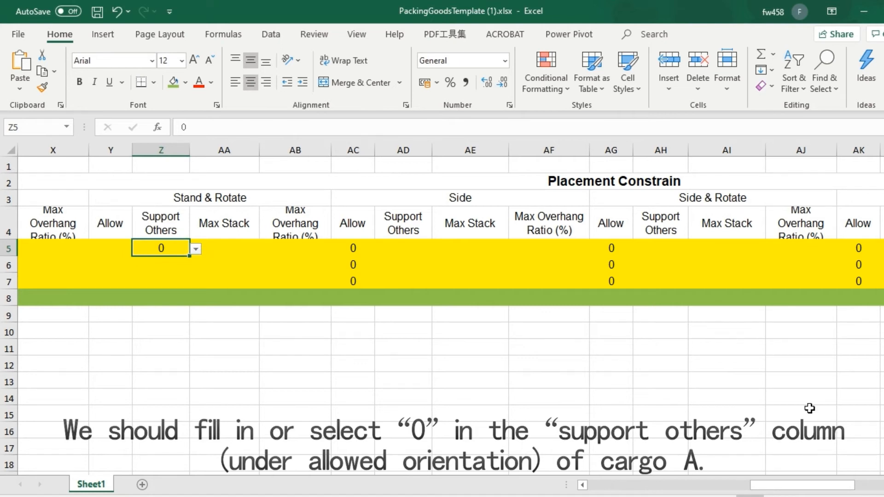
pyautogui.moveTo(783, 487); pyautogui.dragTo(730, 489)
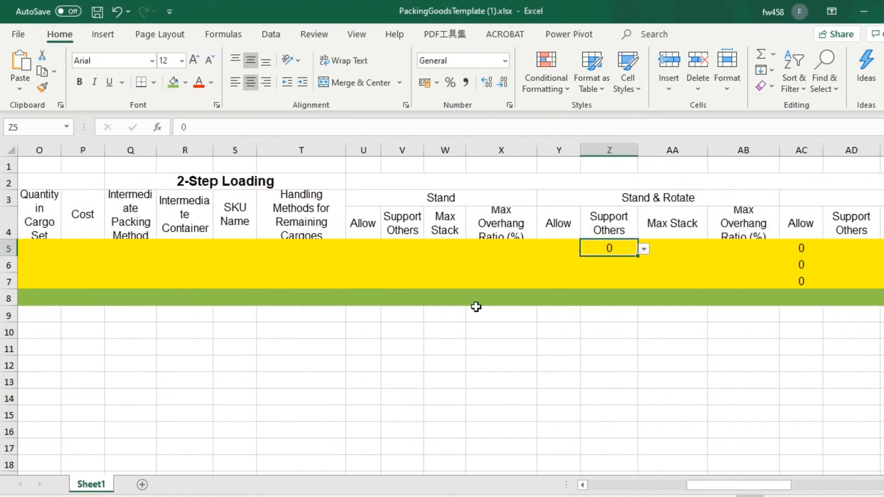
pyautogui.click(402, 247)
pyautogui.click(430, 249)
pyautogui.click(422, 261)
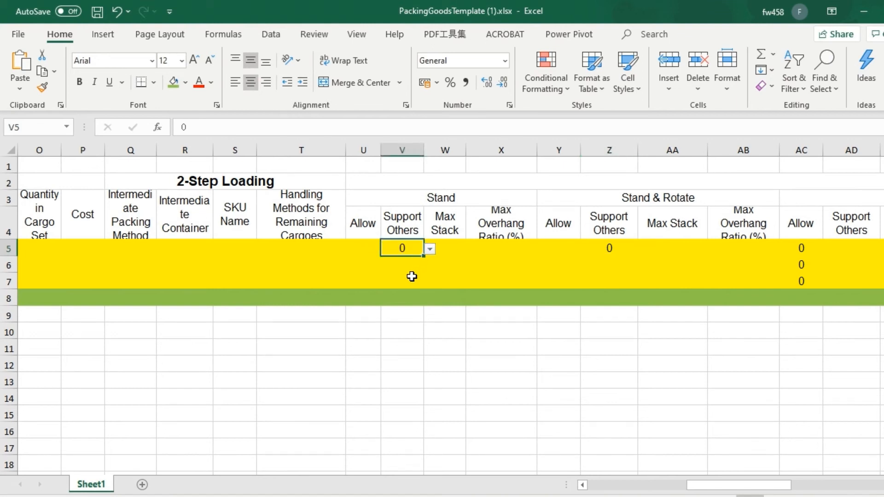
# - Set Max Stack to 2 for cargo A under both Stand and Stand & Rotate, and save the template
pyautogui.click(460, 221)
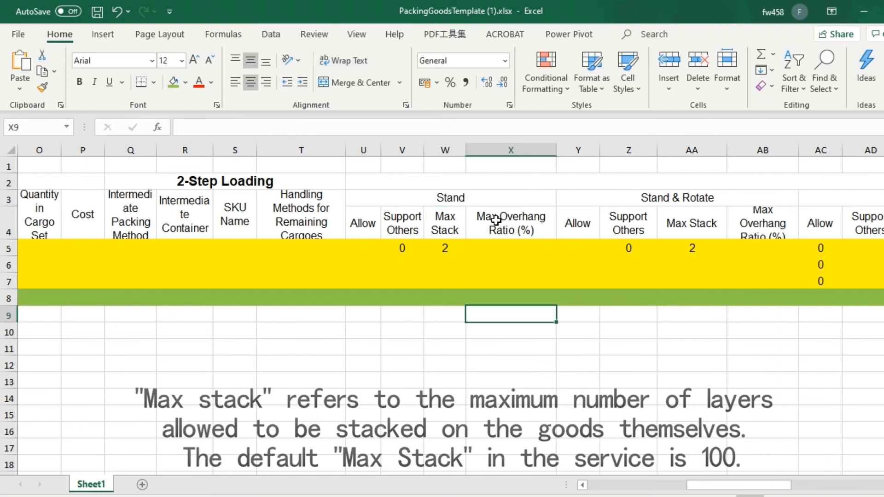
pyautogui.click(496, 220)
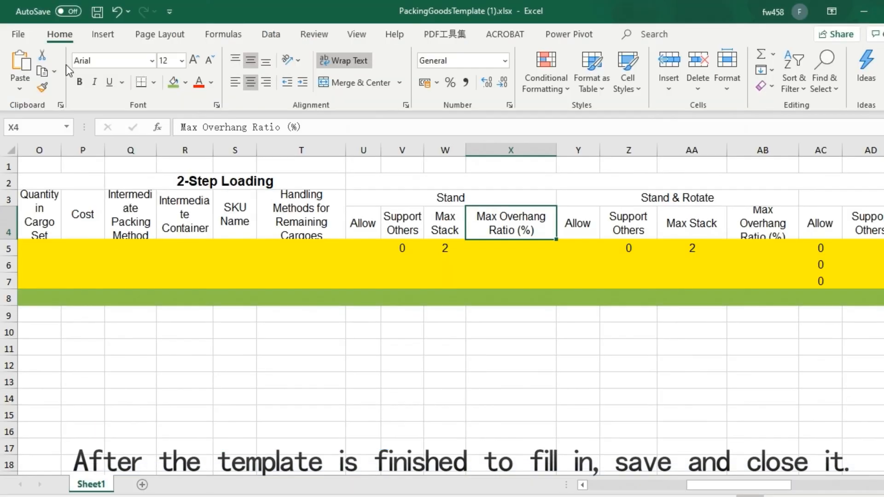
pyautogui.click(96, 11)
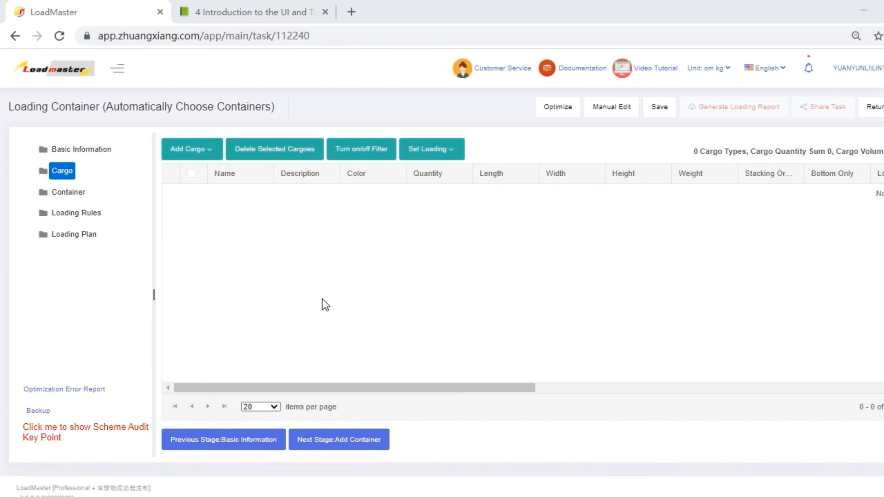
# - Switch to LoadMaster and import the cargoes from the Excel file PackingGoodsTemplate (1).xlsx on the desktop
pyautogui.click(208, 159)
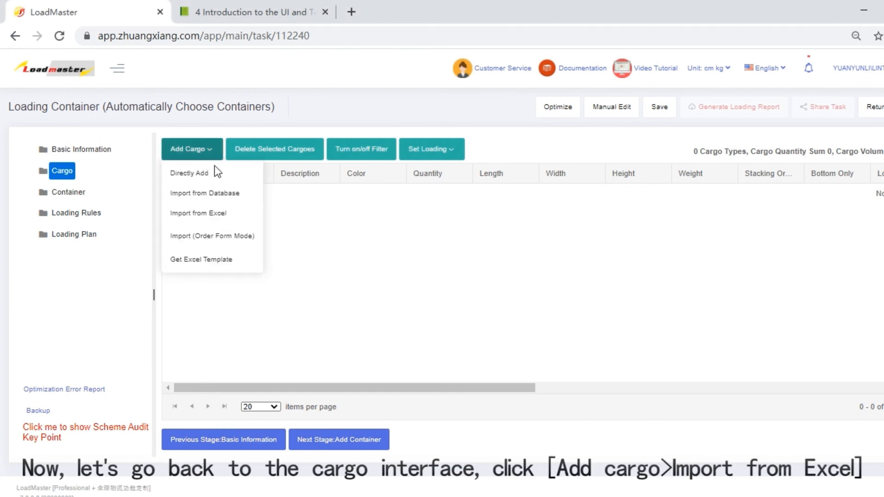
pyautogui.click(214, 216)
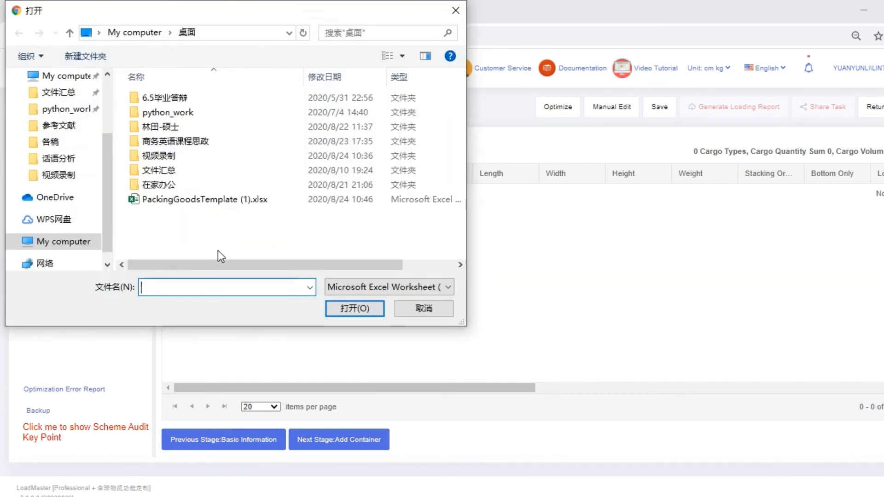
pyautogui.doubleClick(208, 200)
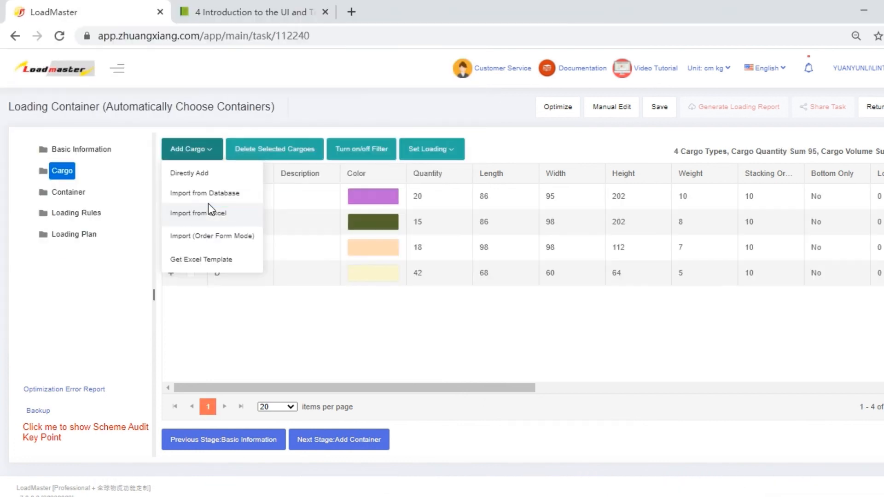